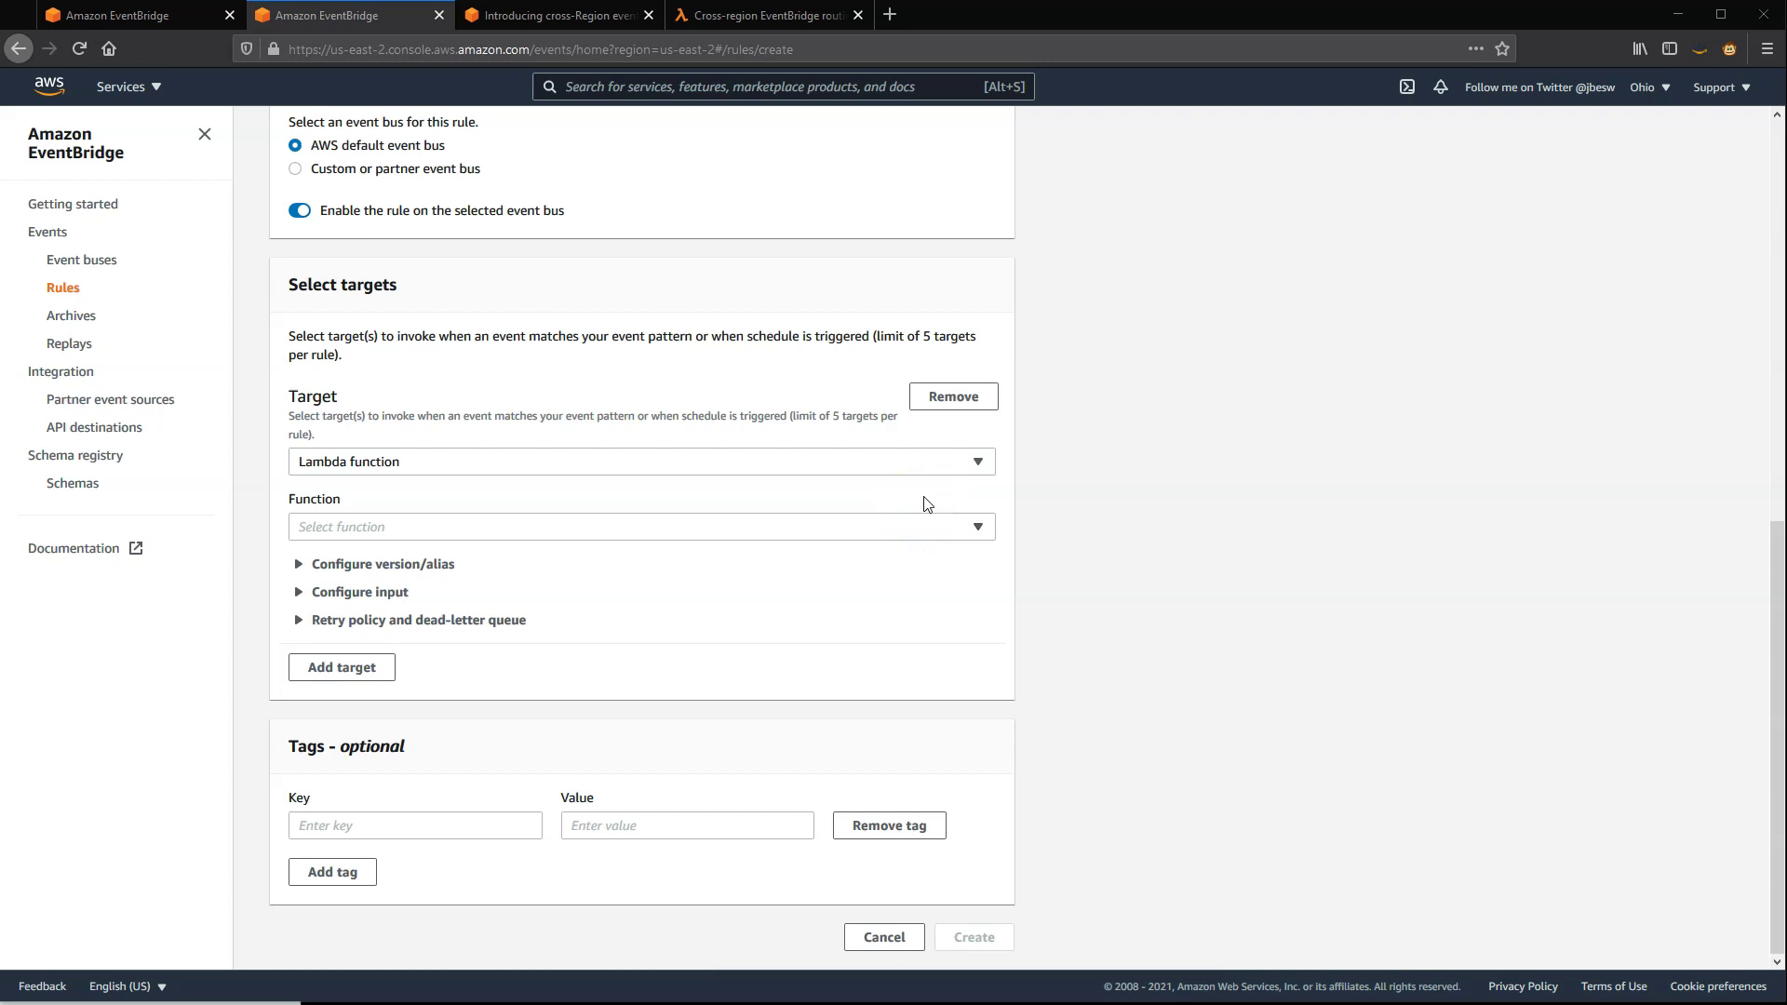
# - Expand the target-type list for the rule's Lambda function target
pyautogui.click(899, 461)
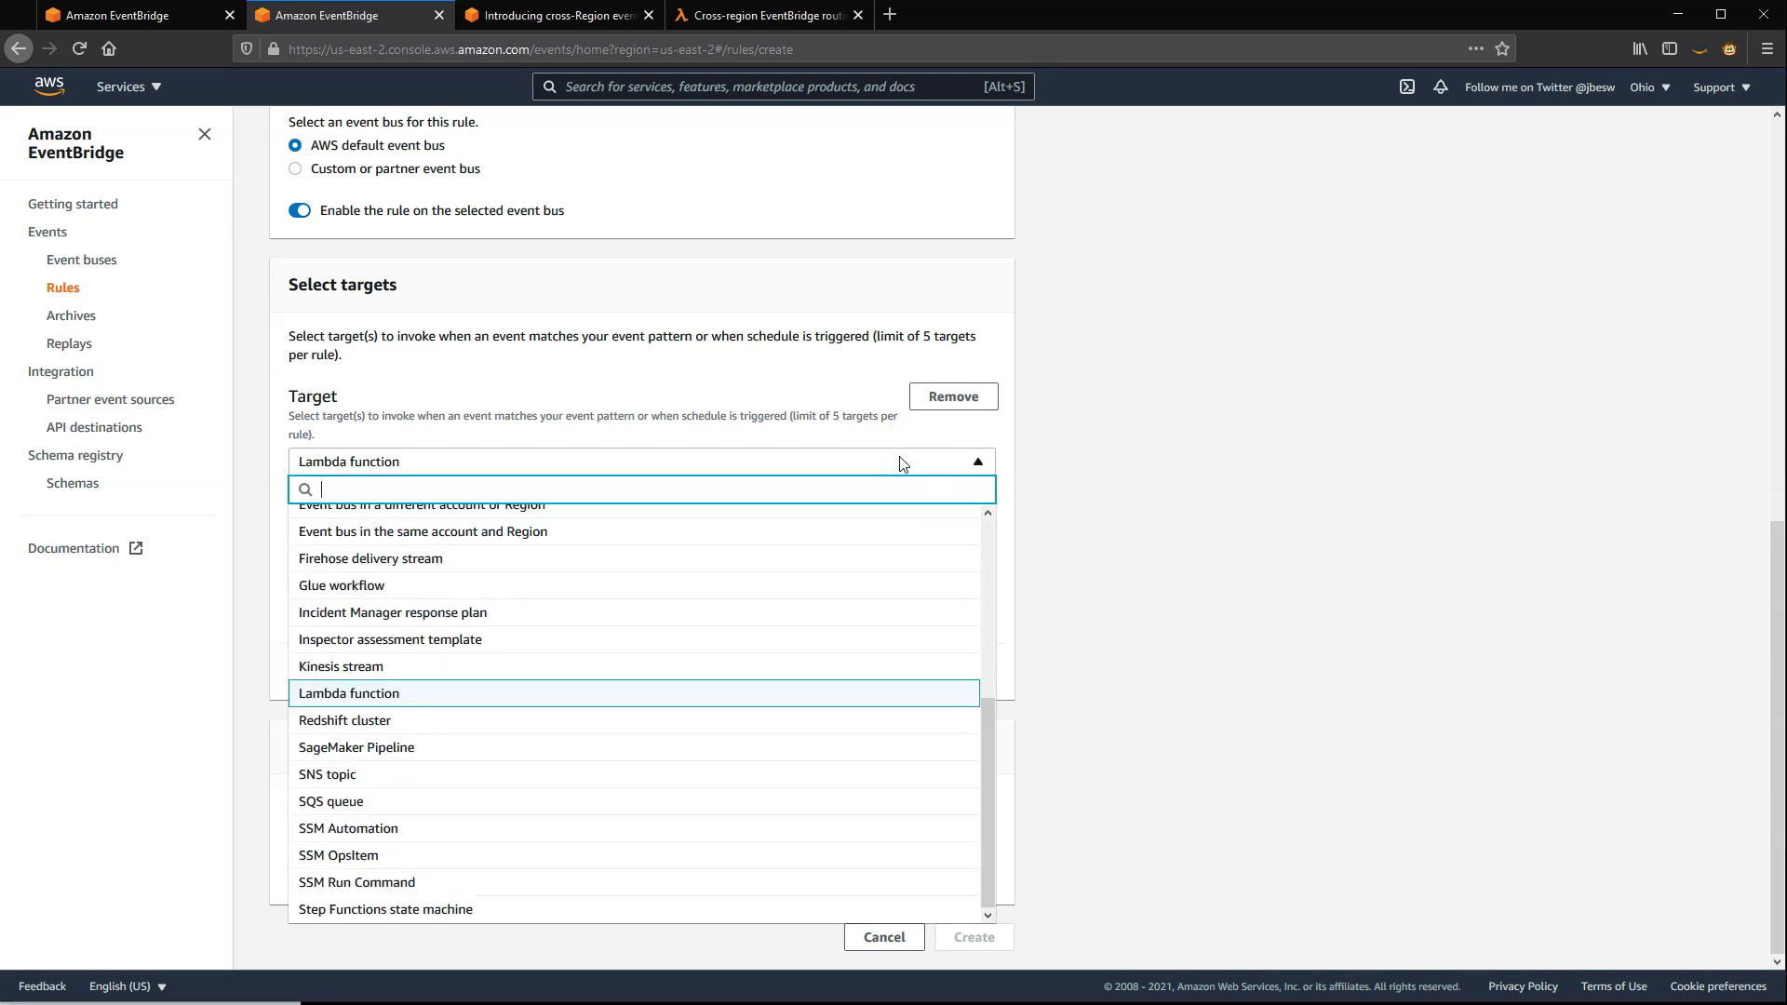
pyautogui.scroll(2, 946, 579)
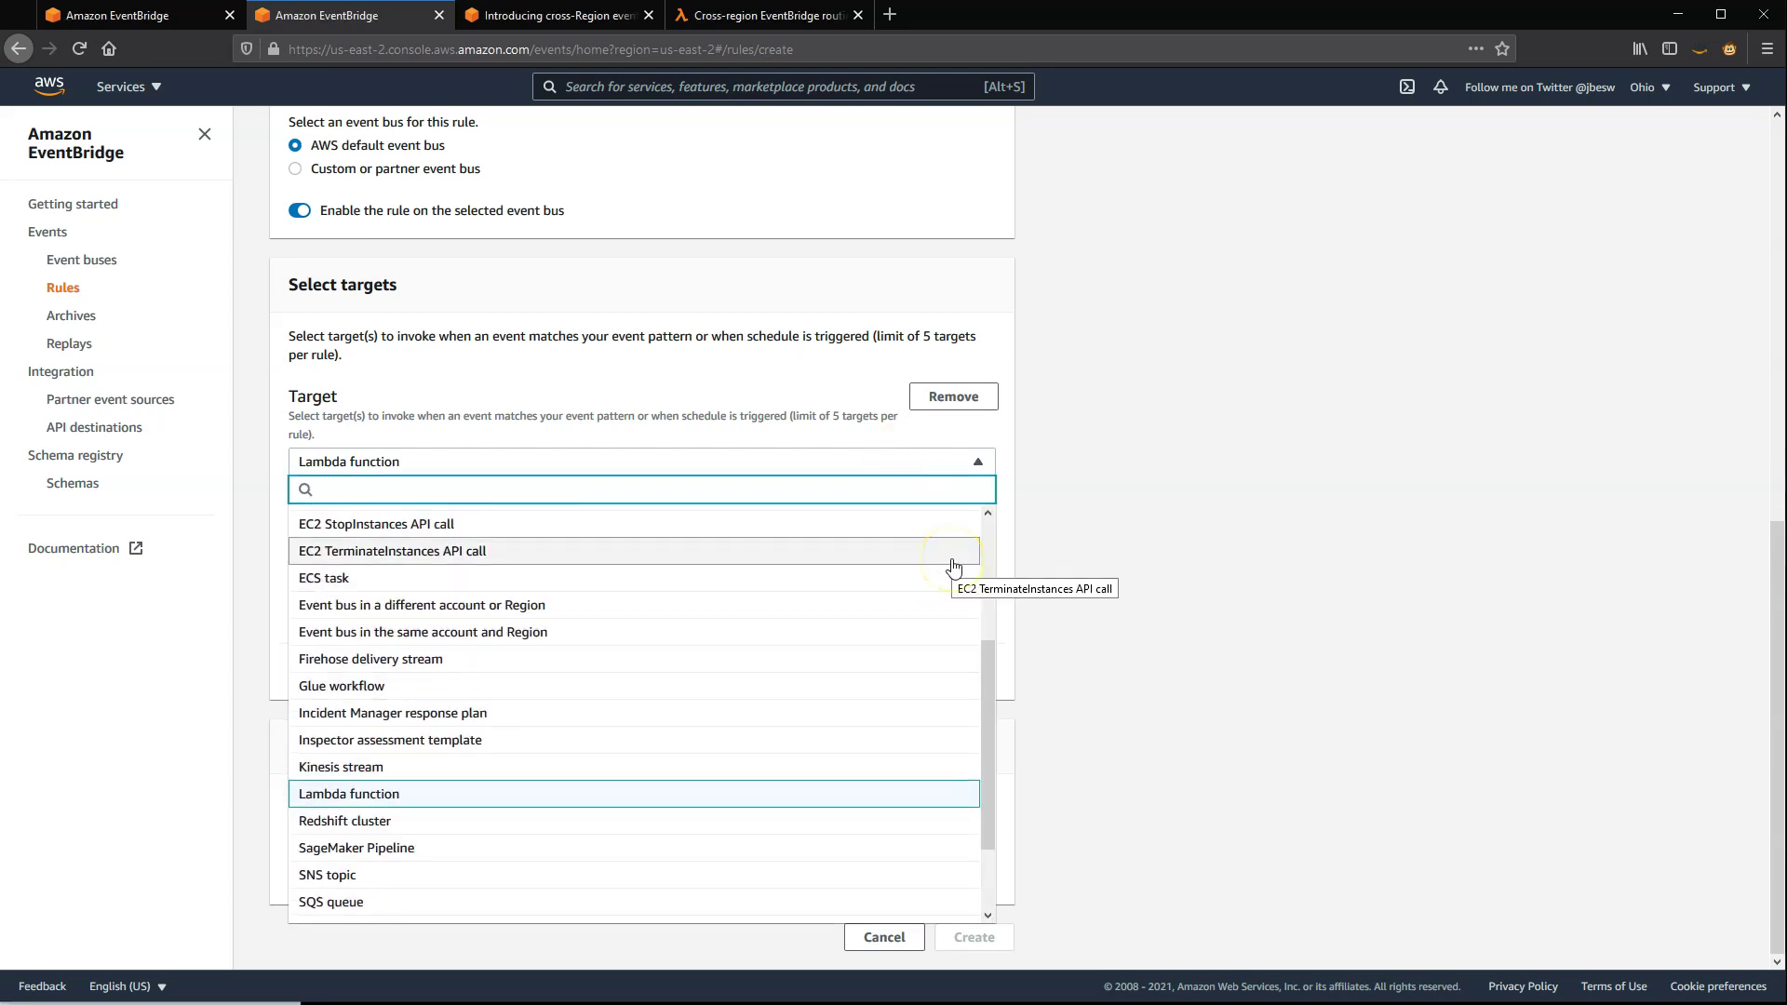
pyautogui.scroll(2, 954, 569)
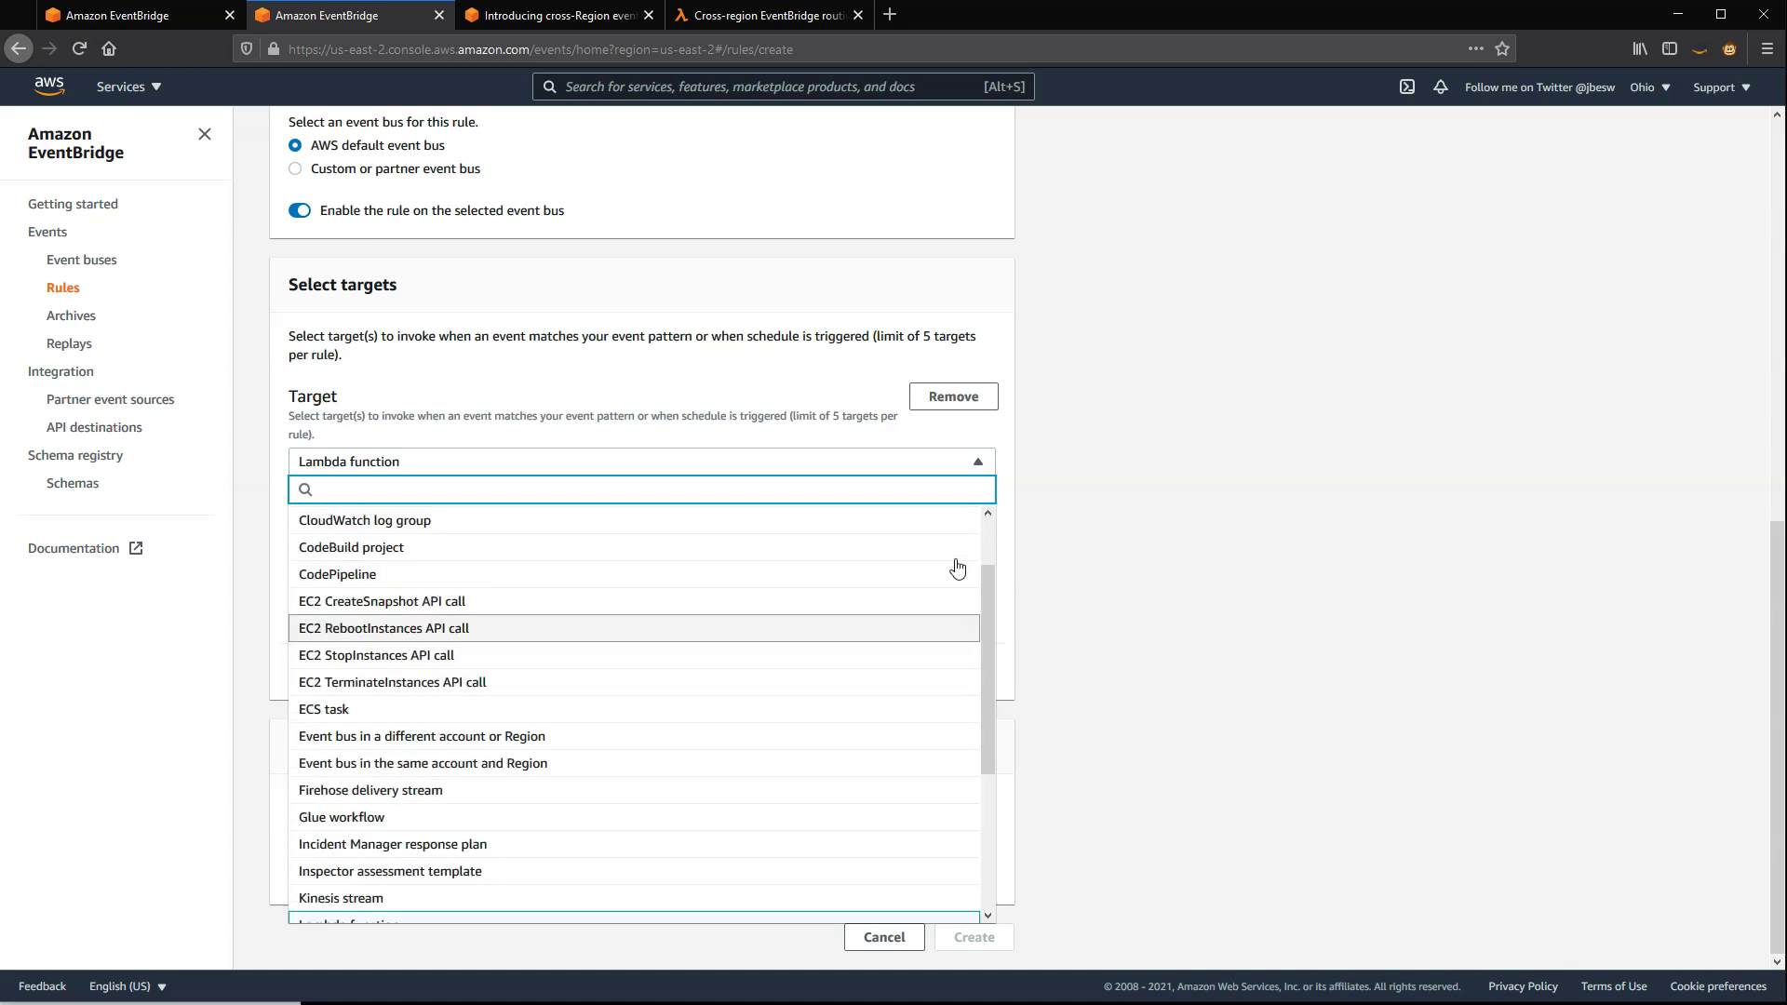
pyautogui.scroll(2, 936, 572)
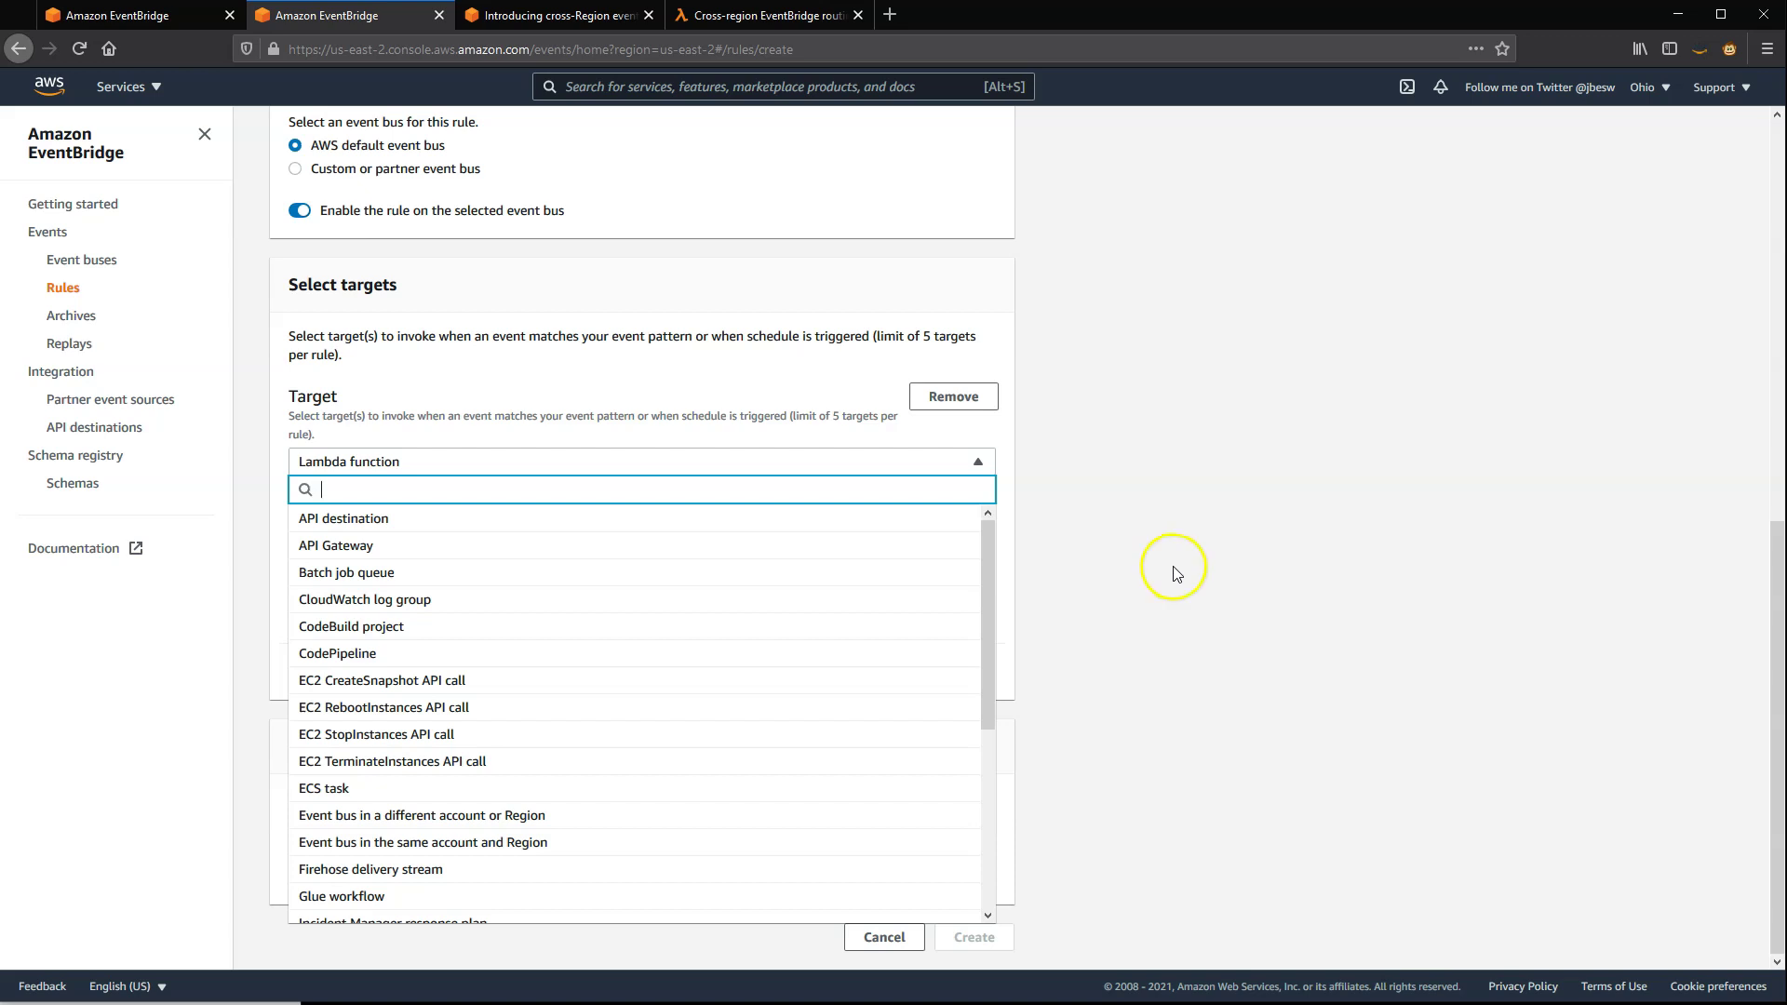
# - Add a second Lambda function target, then list the first target's types
pyautogui.click(1177, 566)
pyautogui.click(367, 681)
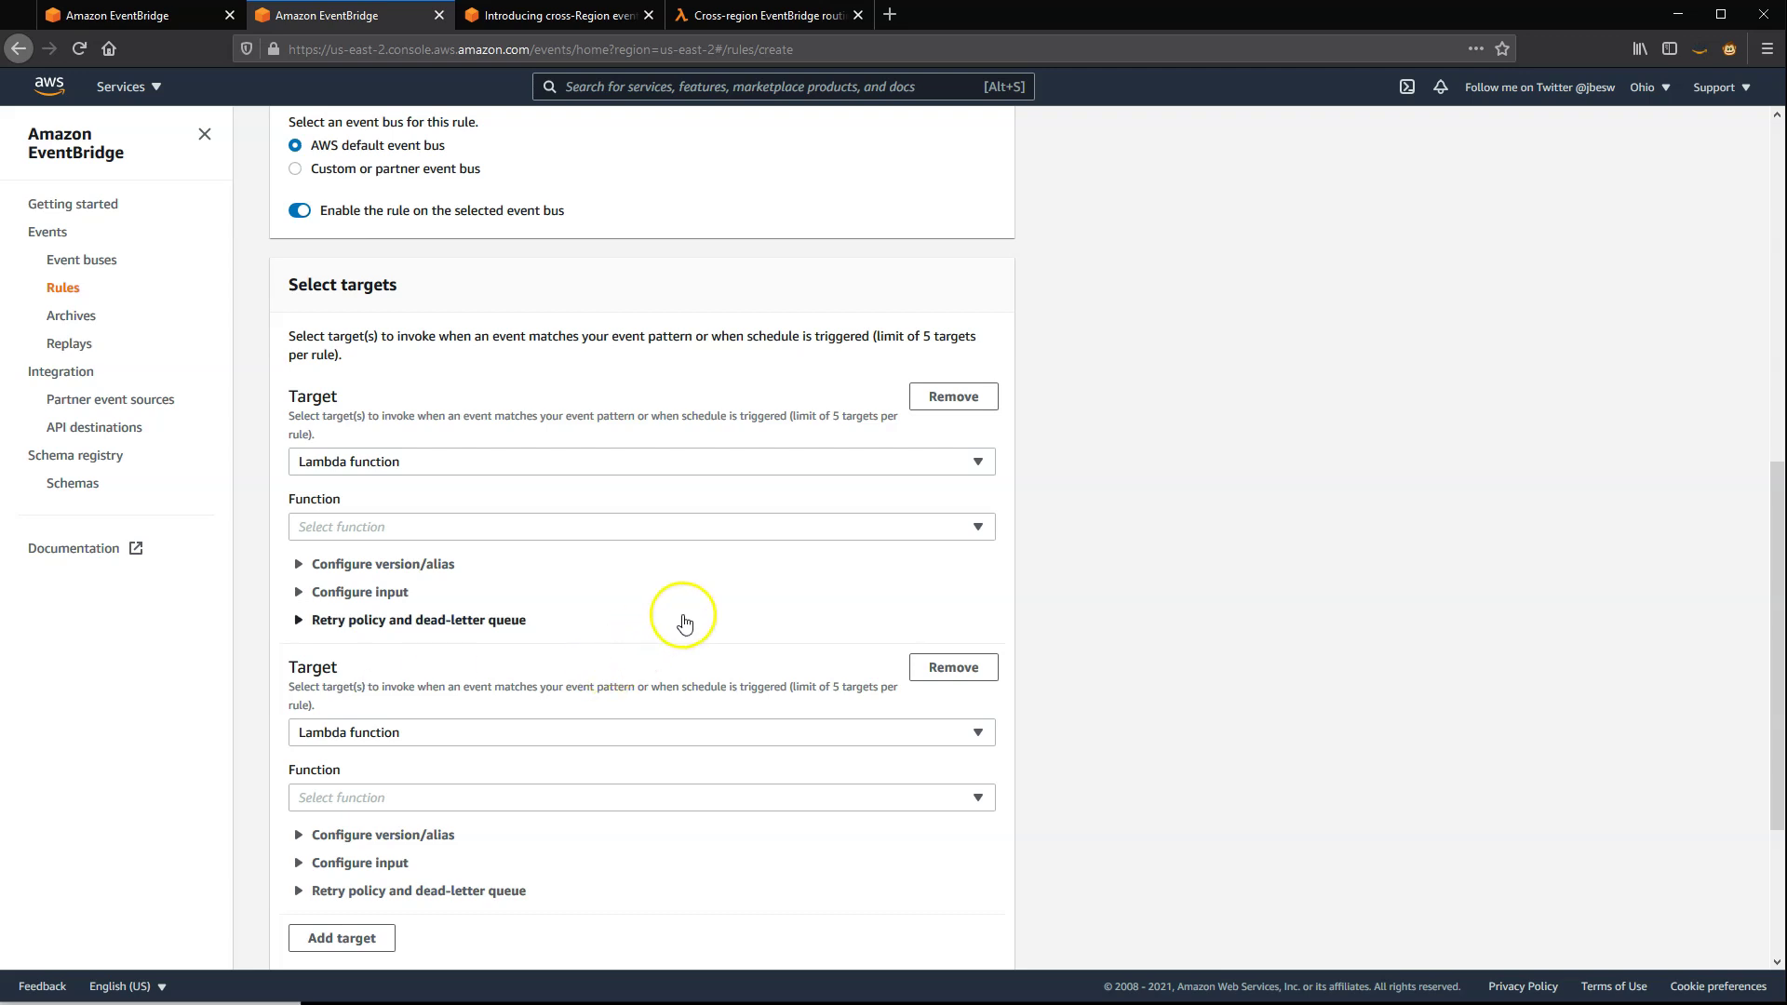
pyautogui.click(765, 463)
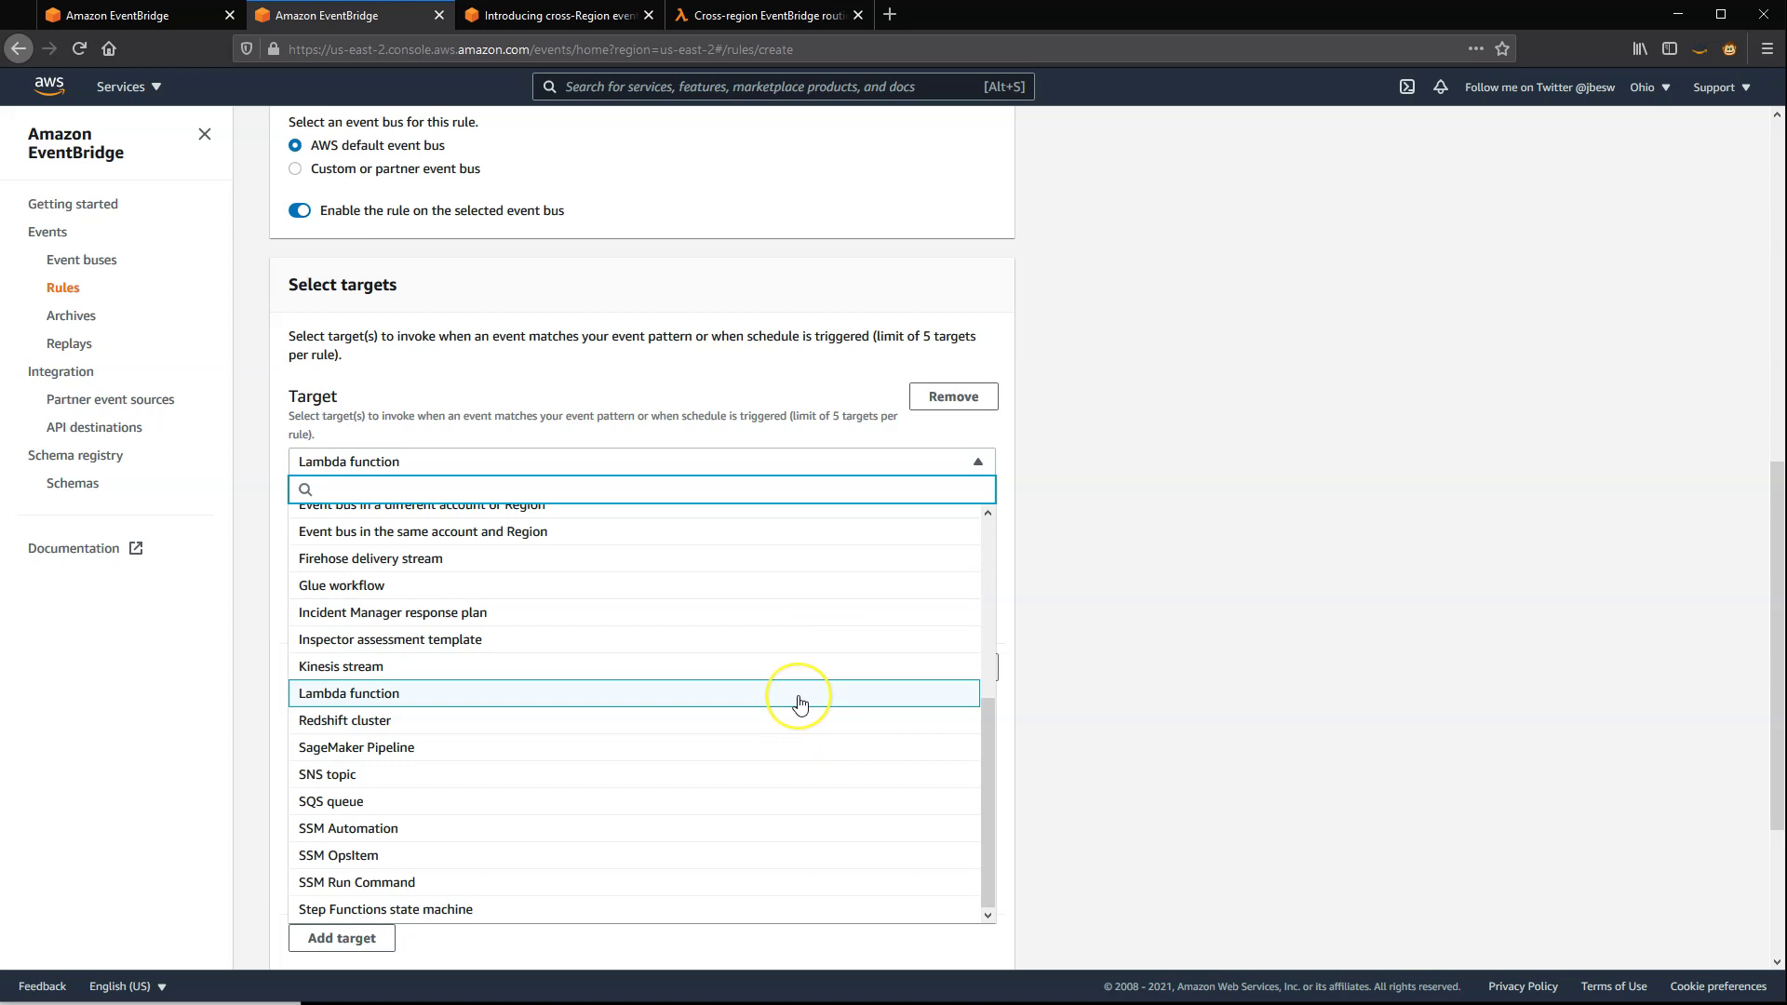
pyautogui.scroll(-1, 800, 703)
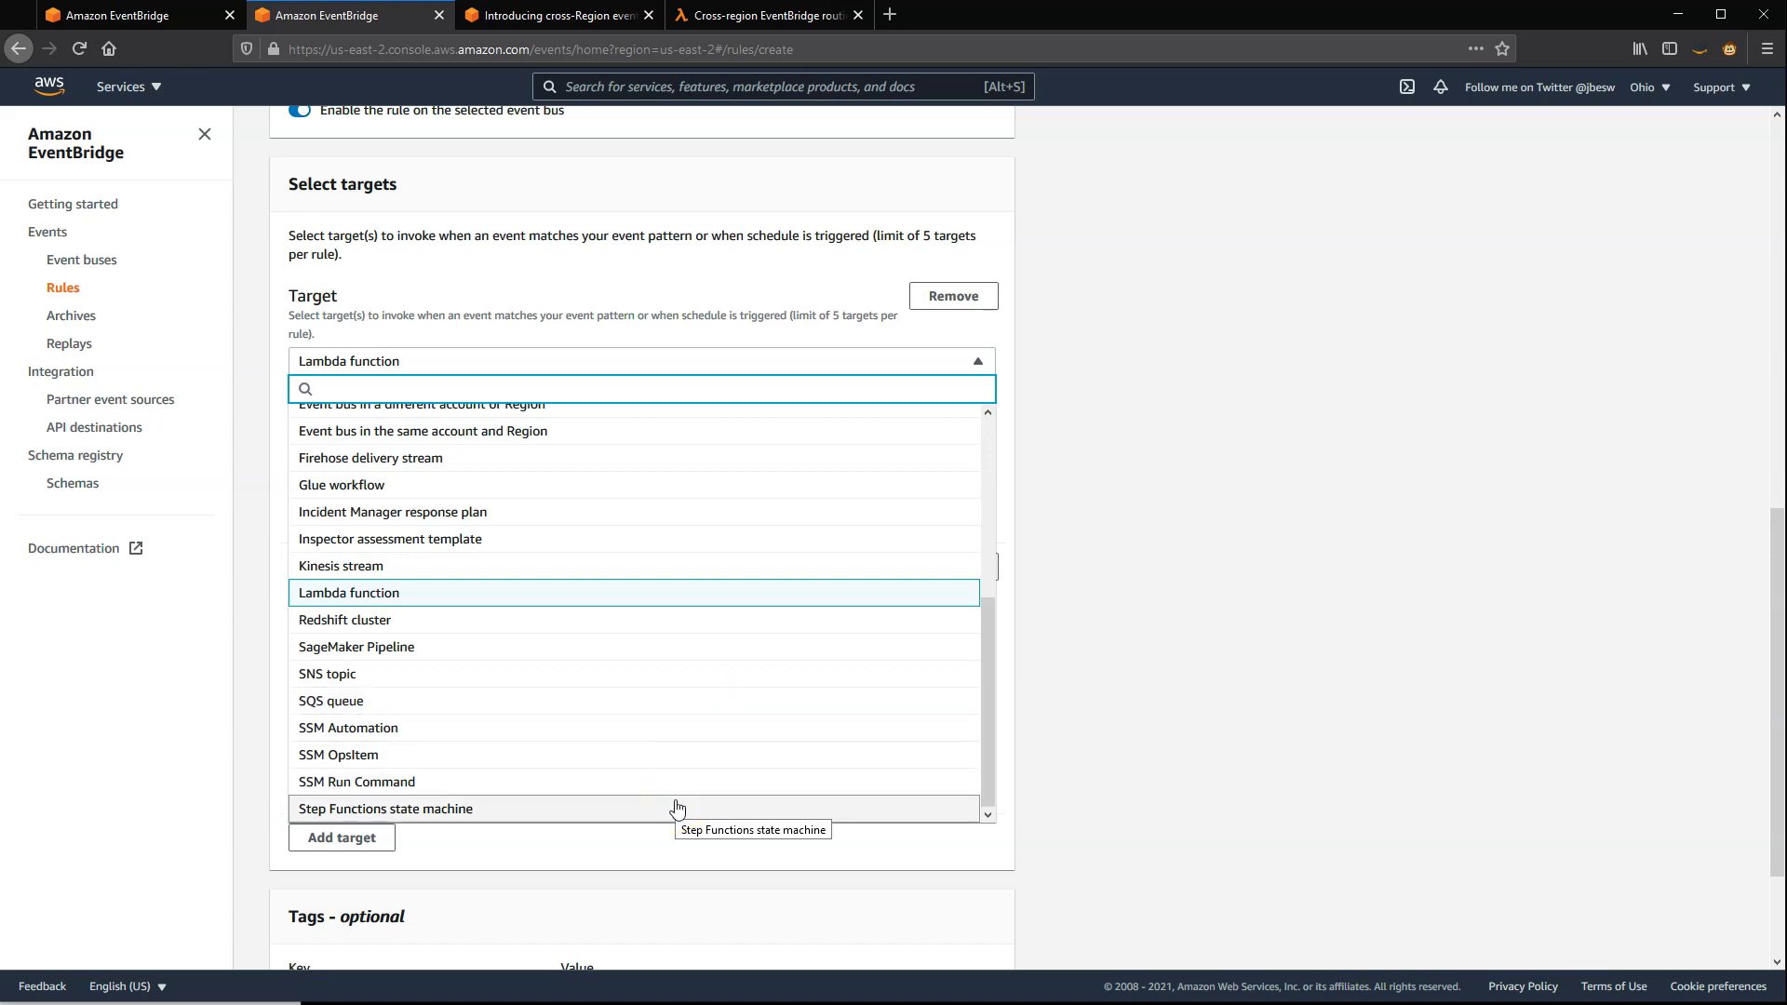
pyautogui.scroll(1, 651, 651)
pyautogui.scroll(4, 606, 599)
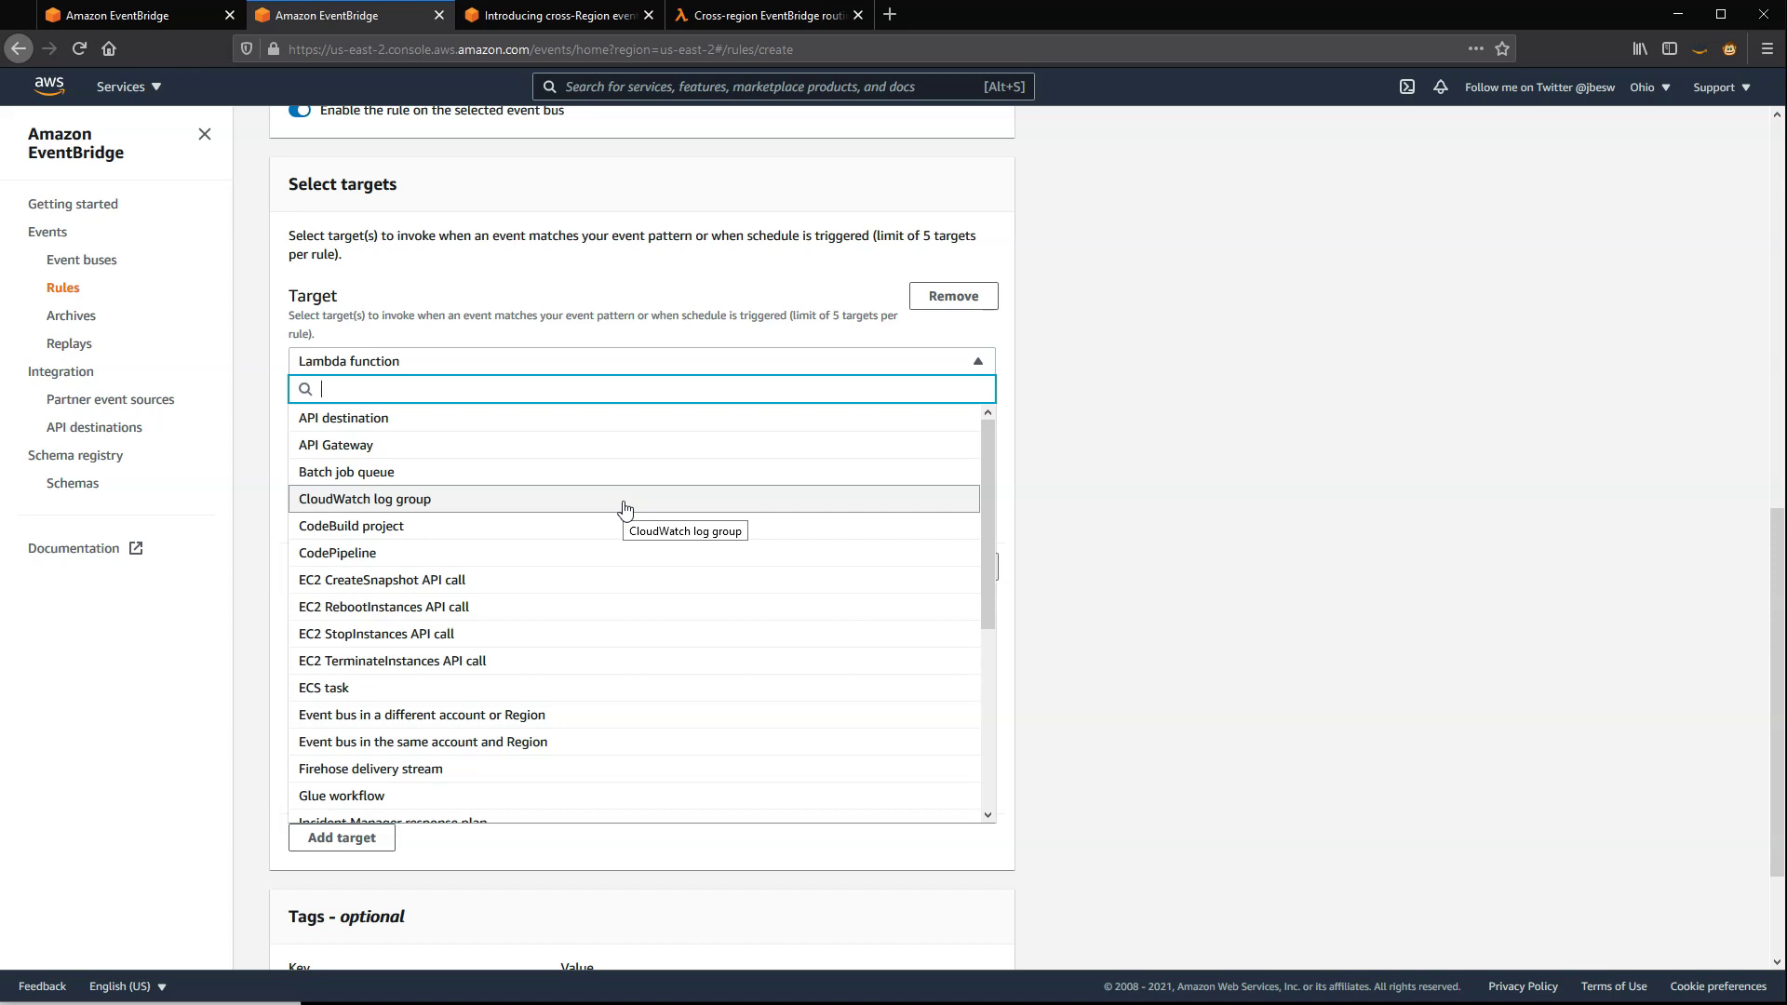
pyautogui.scroll(-3, 623, 528)
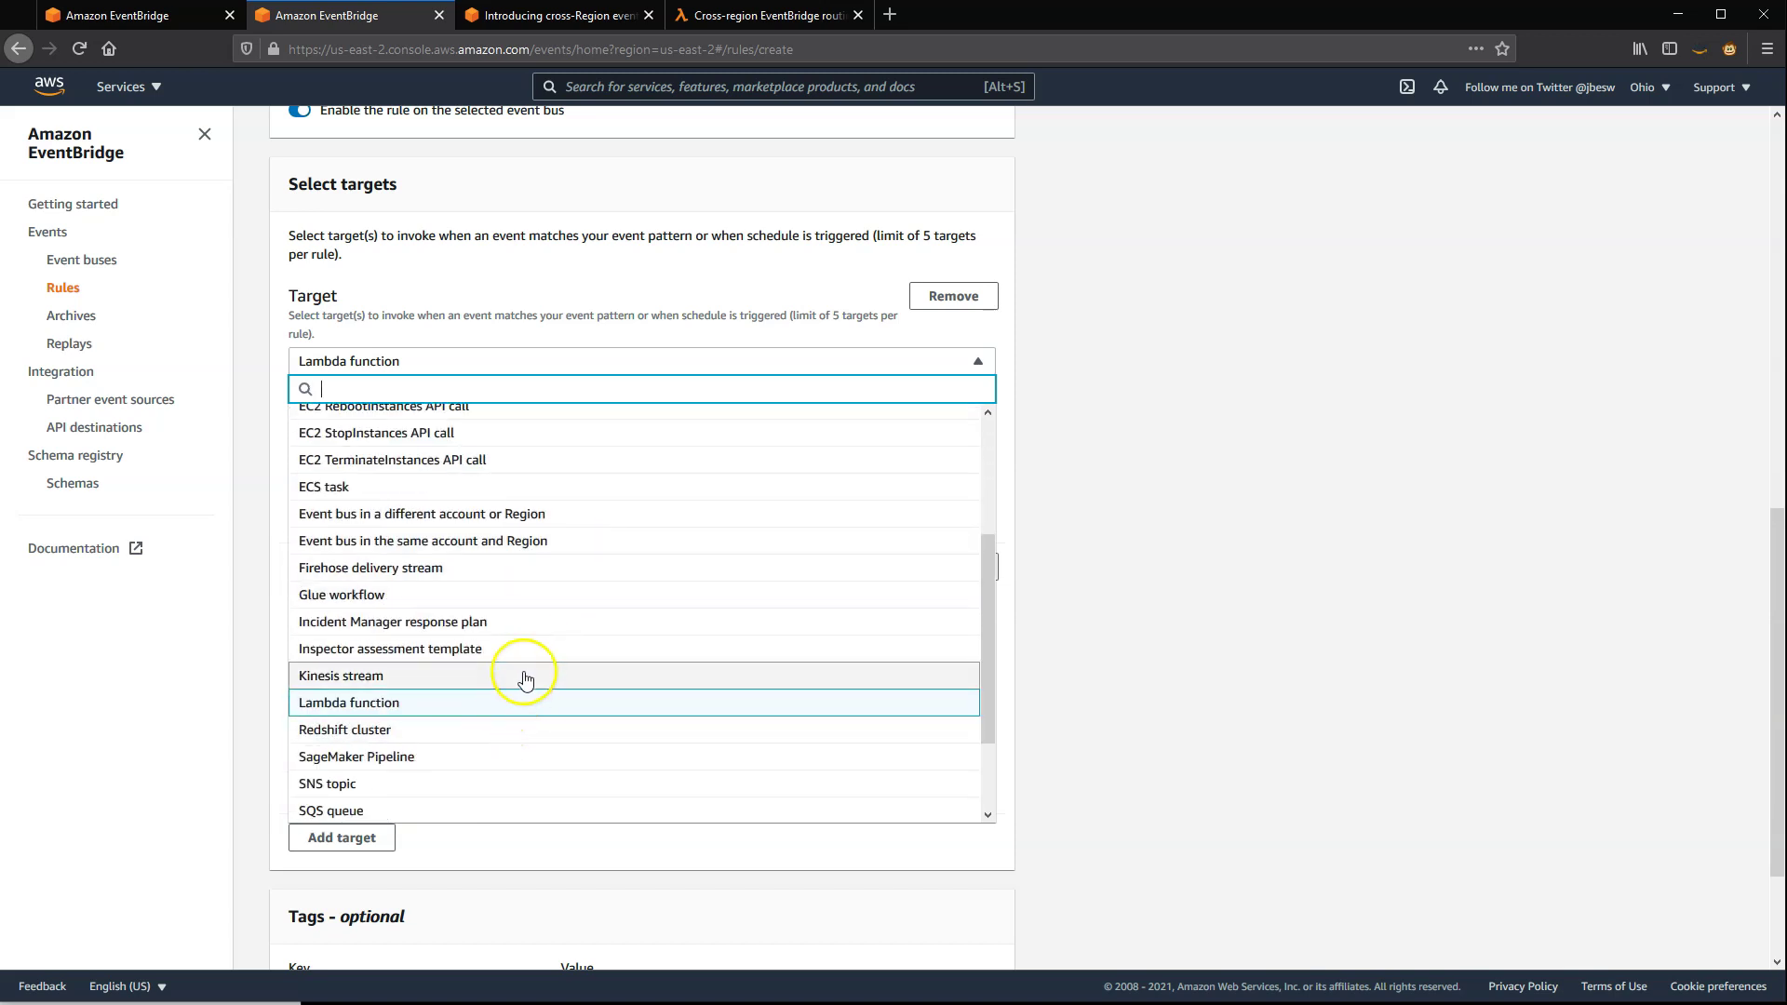
# - Set the first target to Kinesis stream, keeping the new IAM role option
pyautogui.click(526, 678)
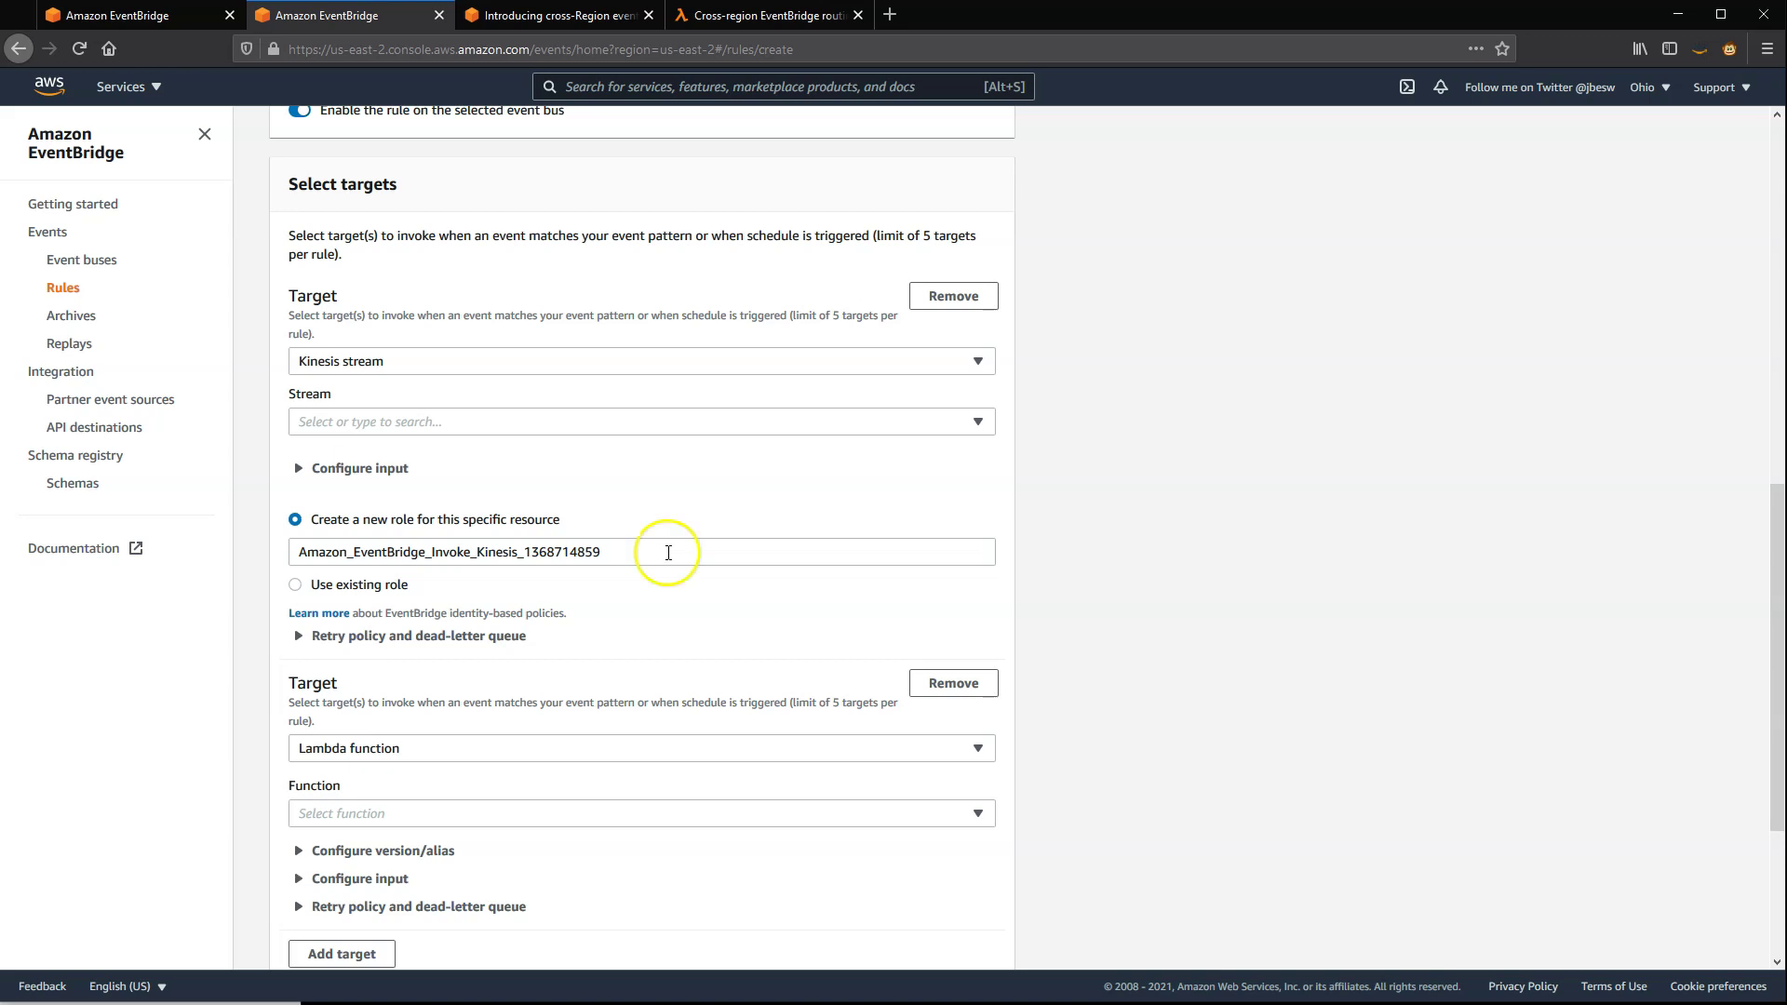
pyautogui.click(687, 366)
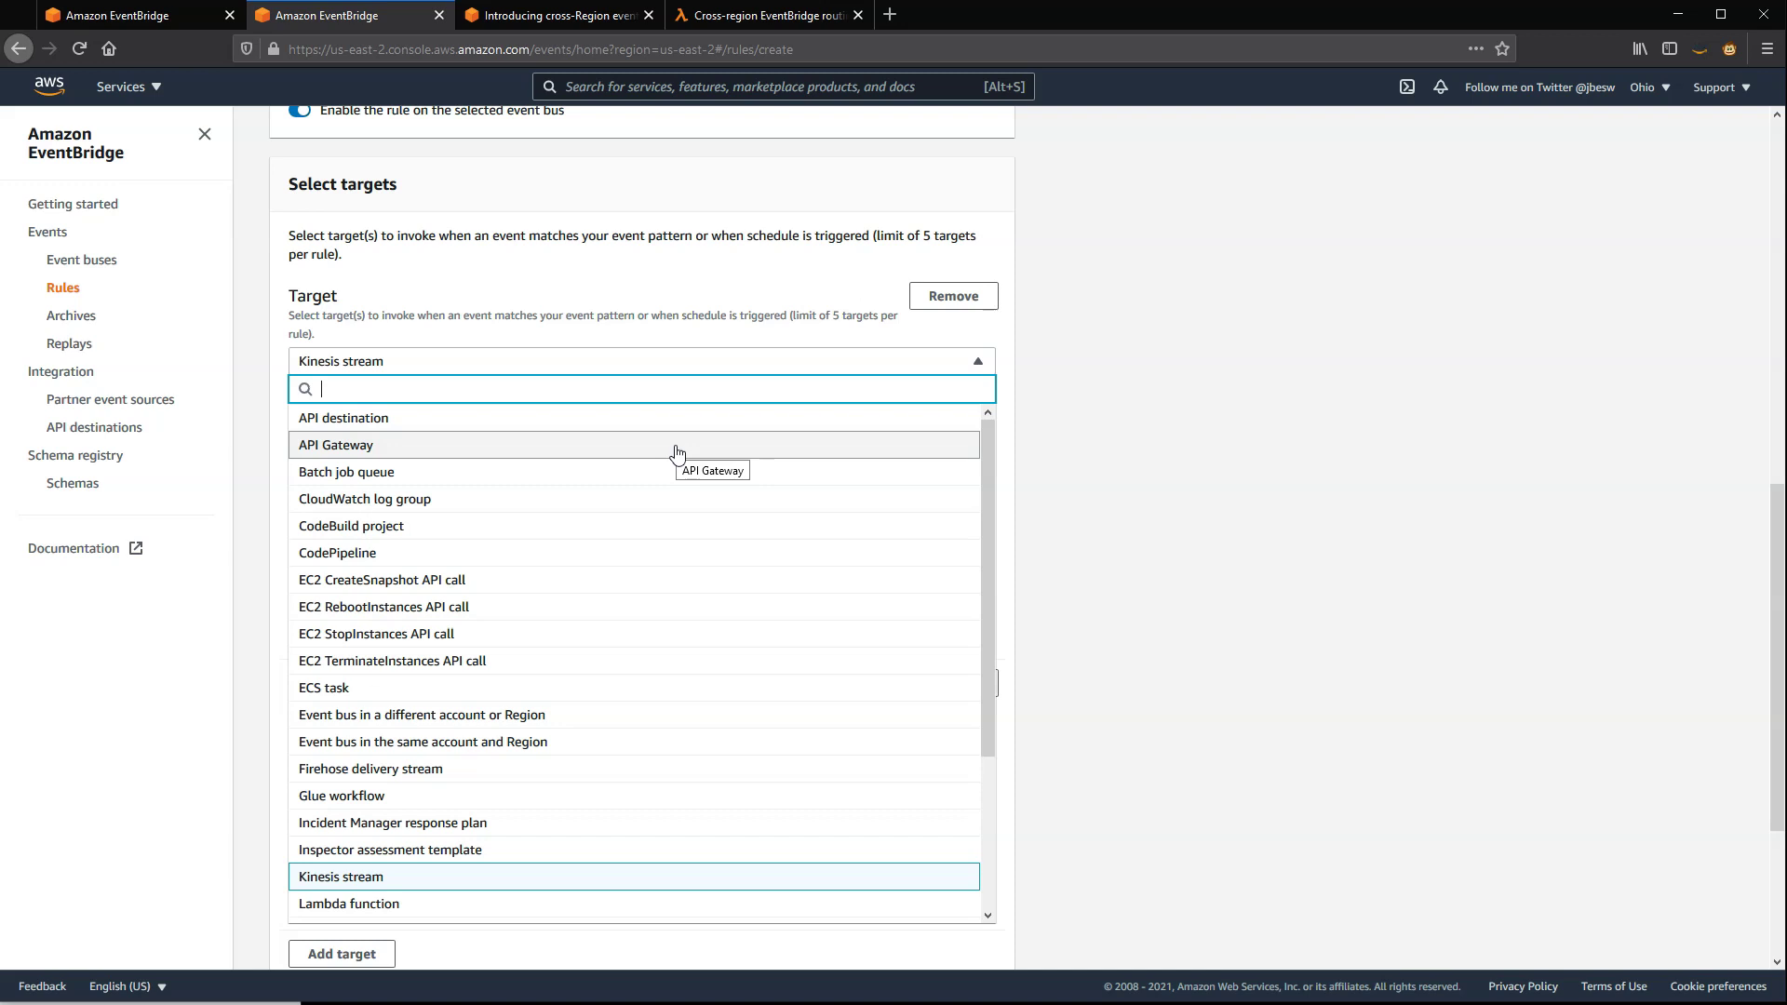
pyautogui.click(1206, 539)
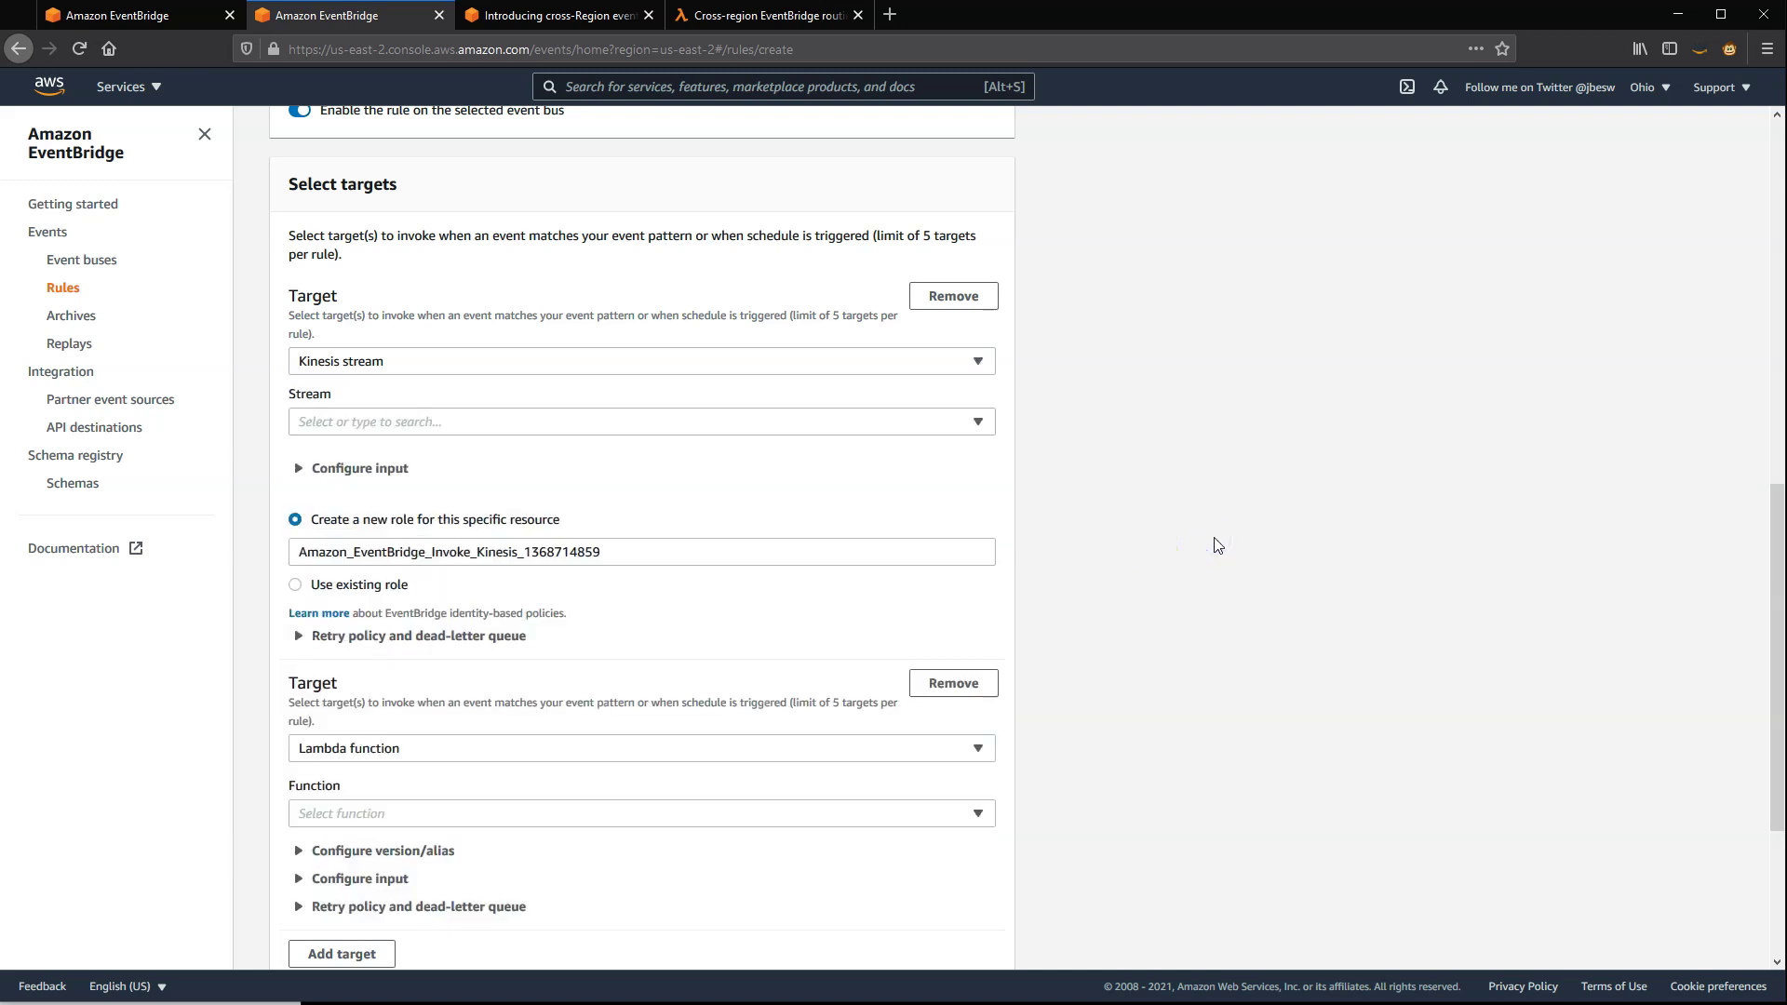